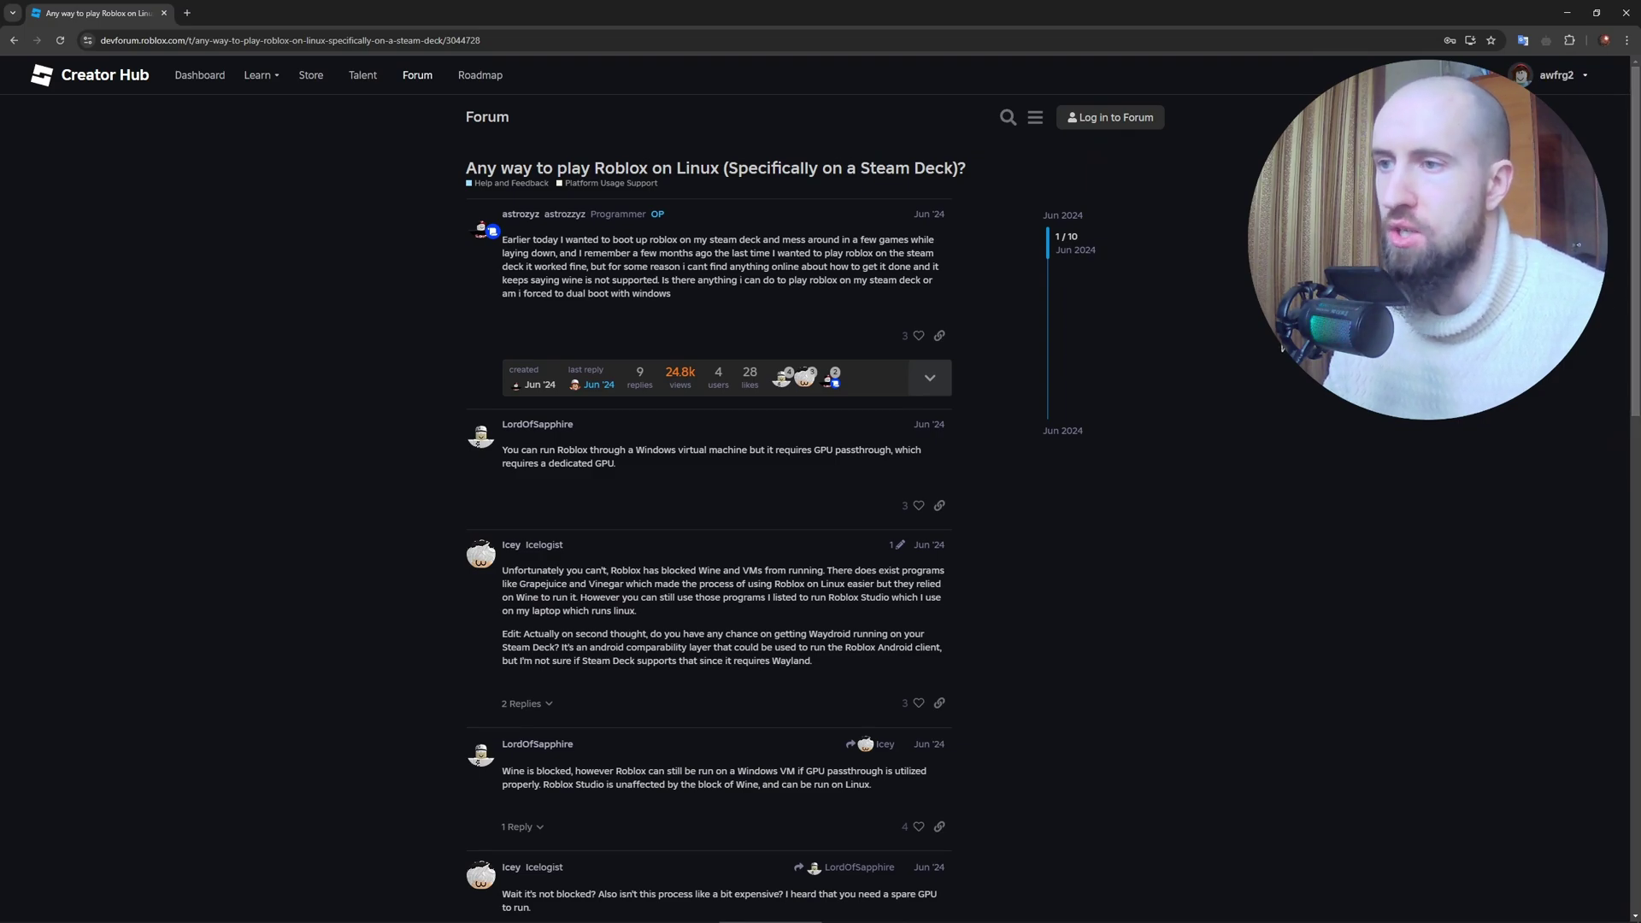
{"action": "scroll", "coordinate": [1273, 359], "scroll_direction": "down", "scroll_amount": 1}
{"action": "scroll", "coordinate": [1273, 359], "scroll_direction": "down", "scroll_amount": 1}
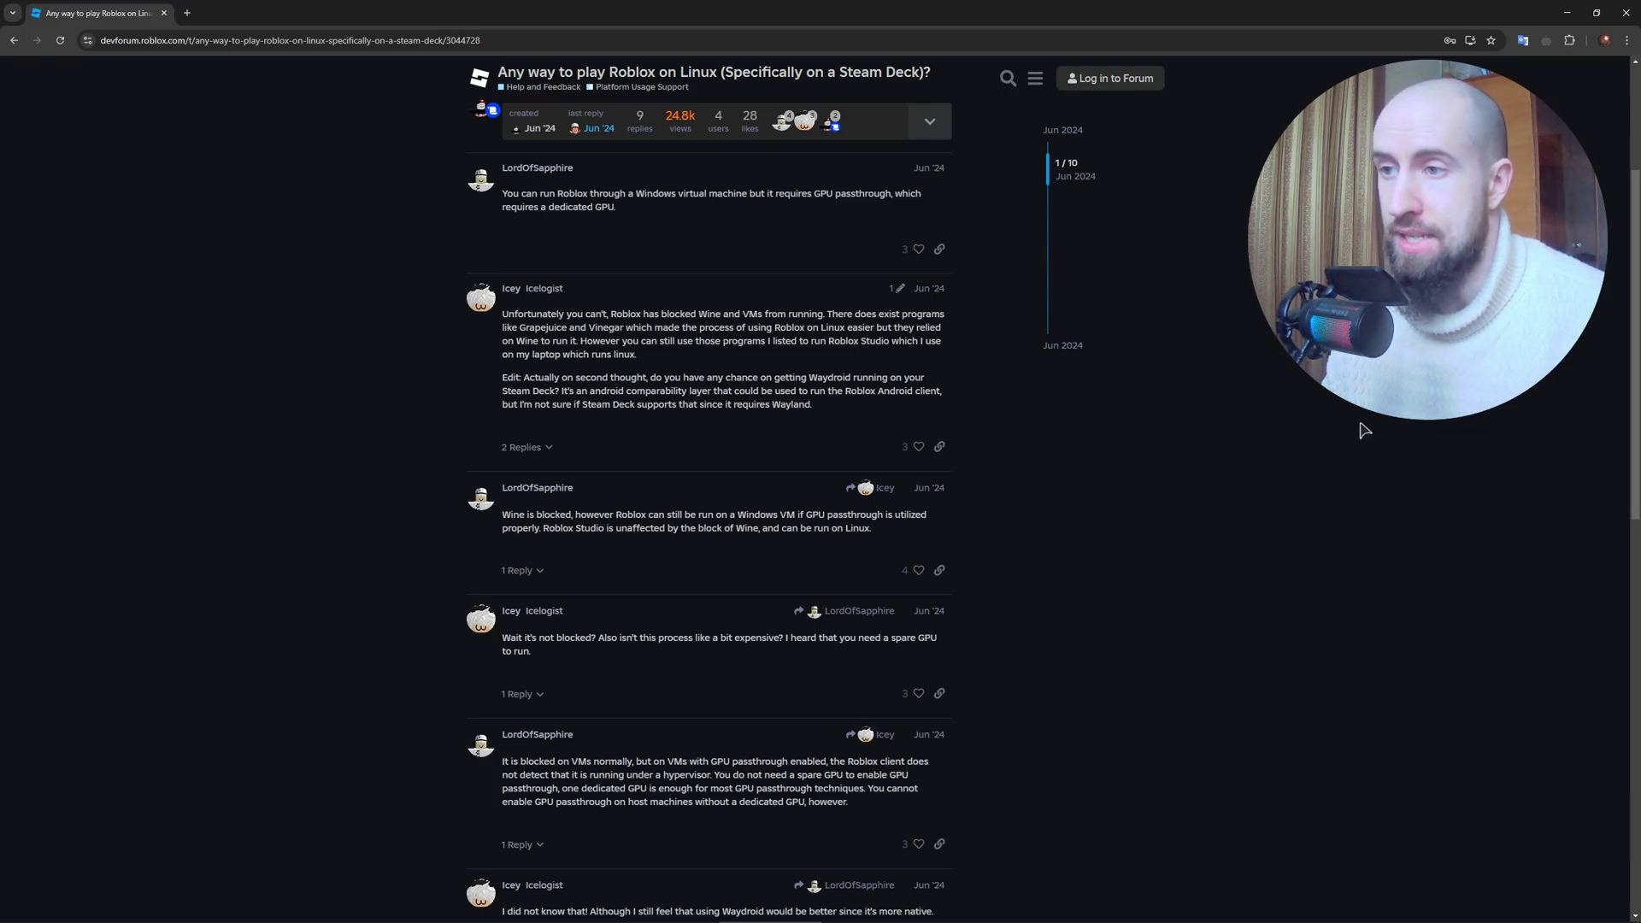
{"action": "scroll", "coordinate": [1364, 429], "scroll_direction": "down", "scroll_amount": 1}
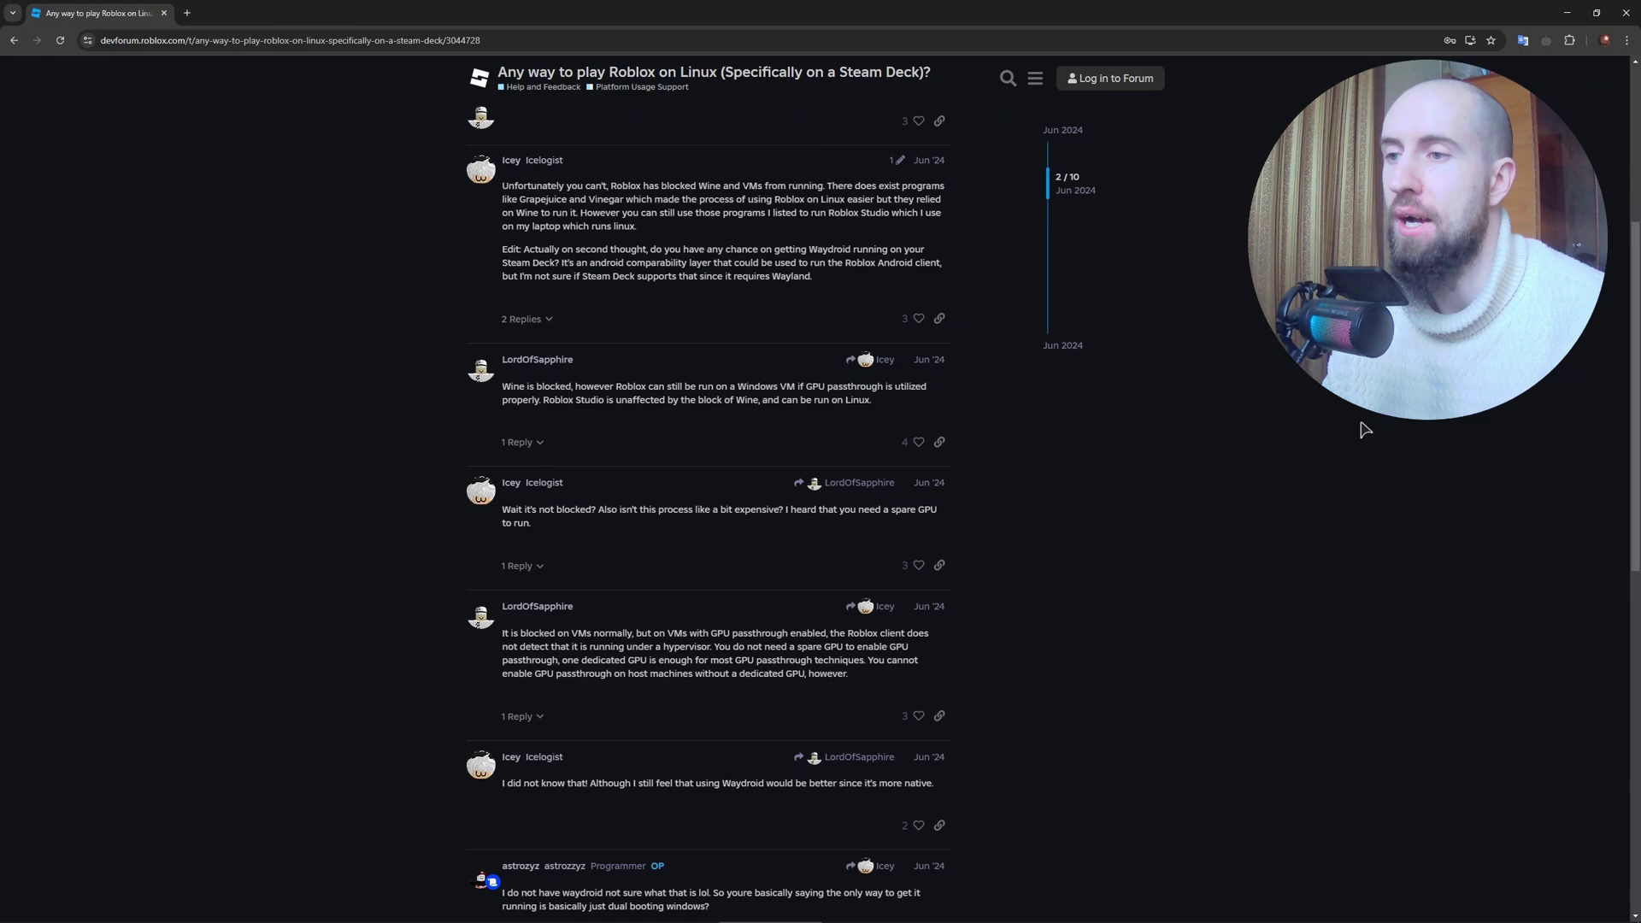
{"action": "scroll", "coordinate": [1364, 429], "scroll_direction": "up", "scroll_amount": 2}
{"action": "scroll", "coordinate": [1365, 436], "scroll_direction": "up", "scroll_amount": 1}
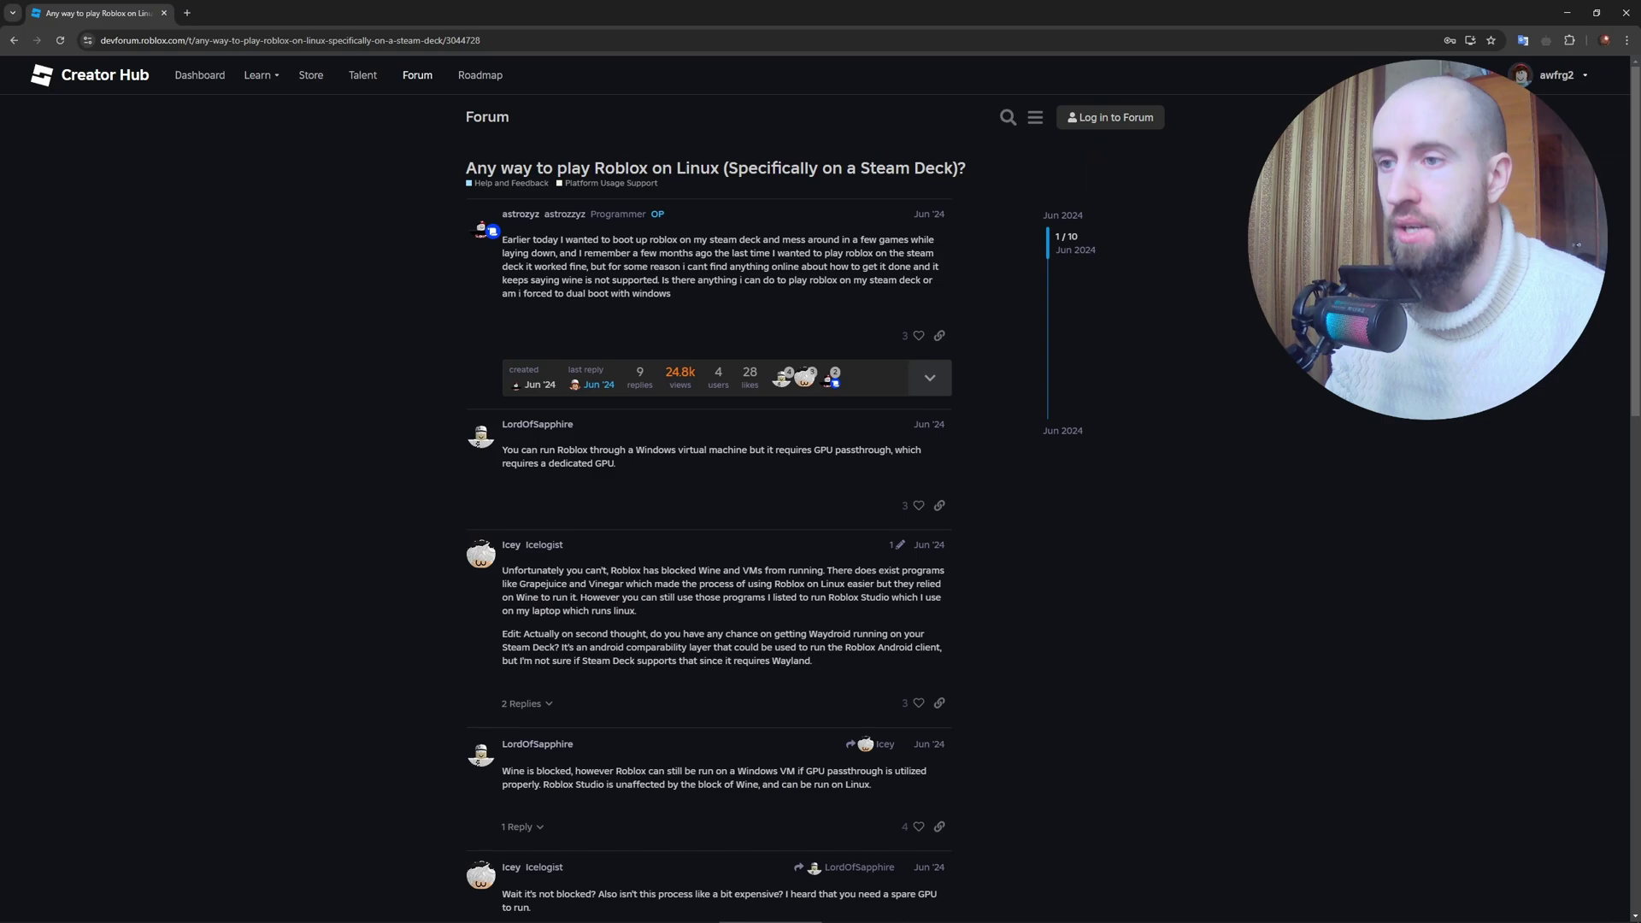
{"action": "scroll", "coordinate": [821, 513], "scroll_direction": "down", "scroll_amount": 1}
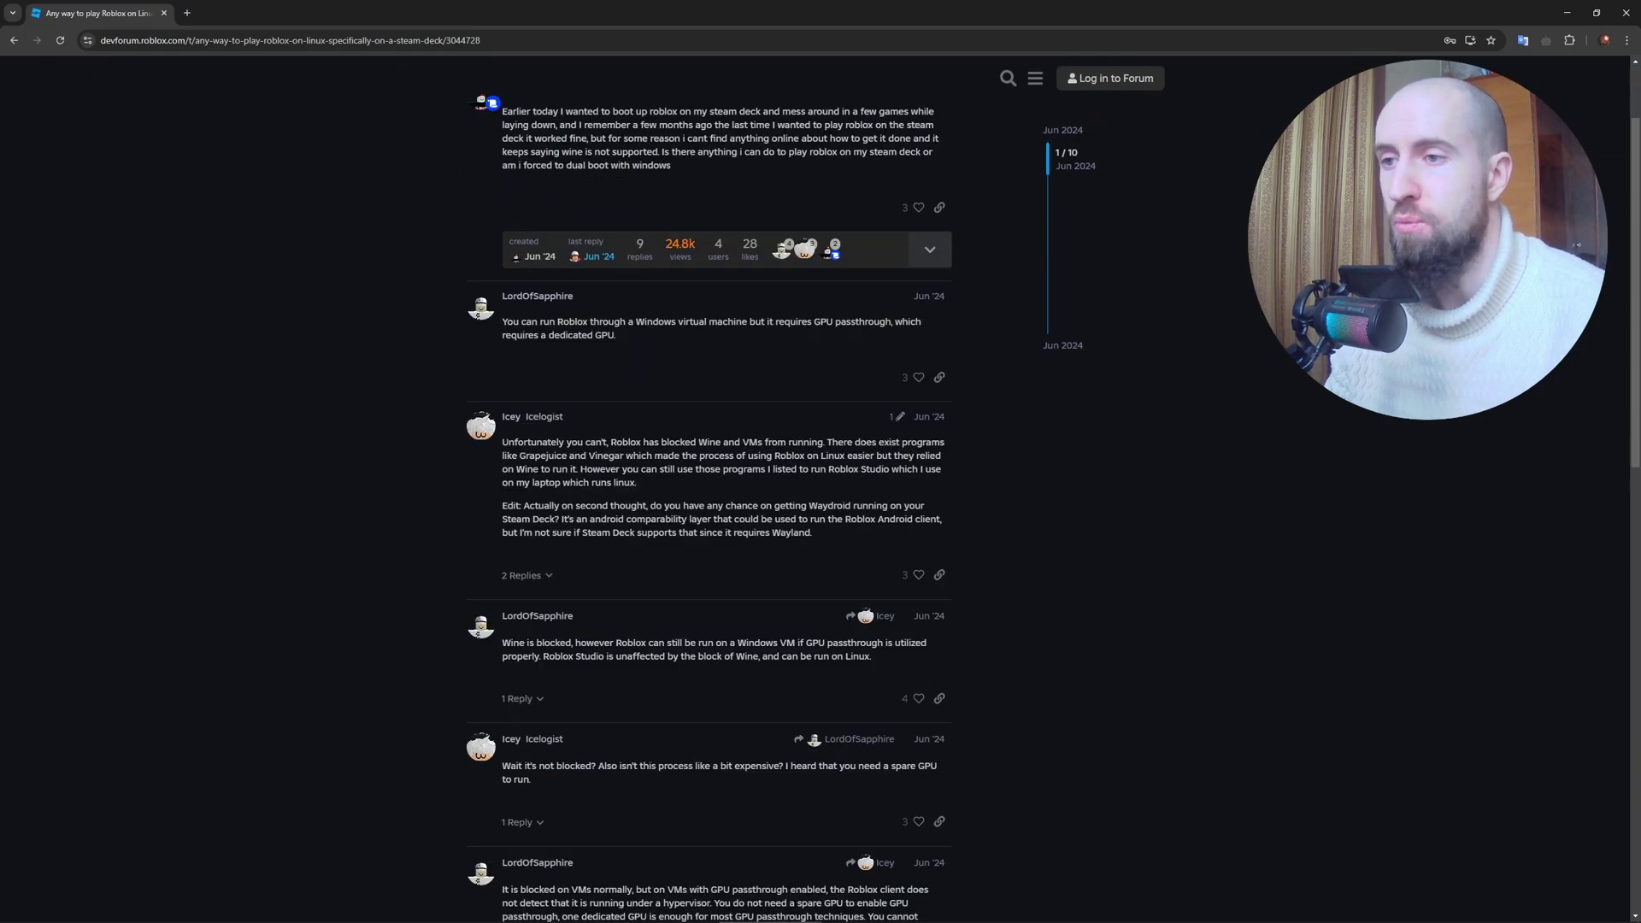
{"action": "scroll", "coordinate": [719, 513], "scroll_direction": "down", "scroll_amount": 1}
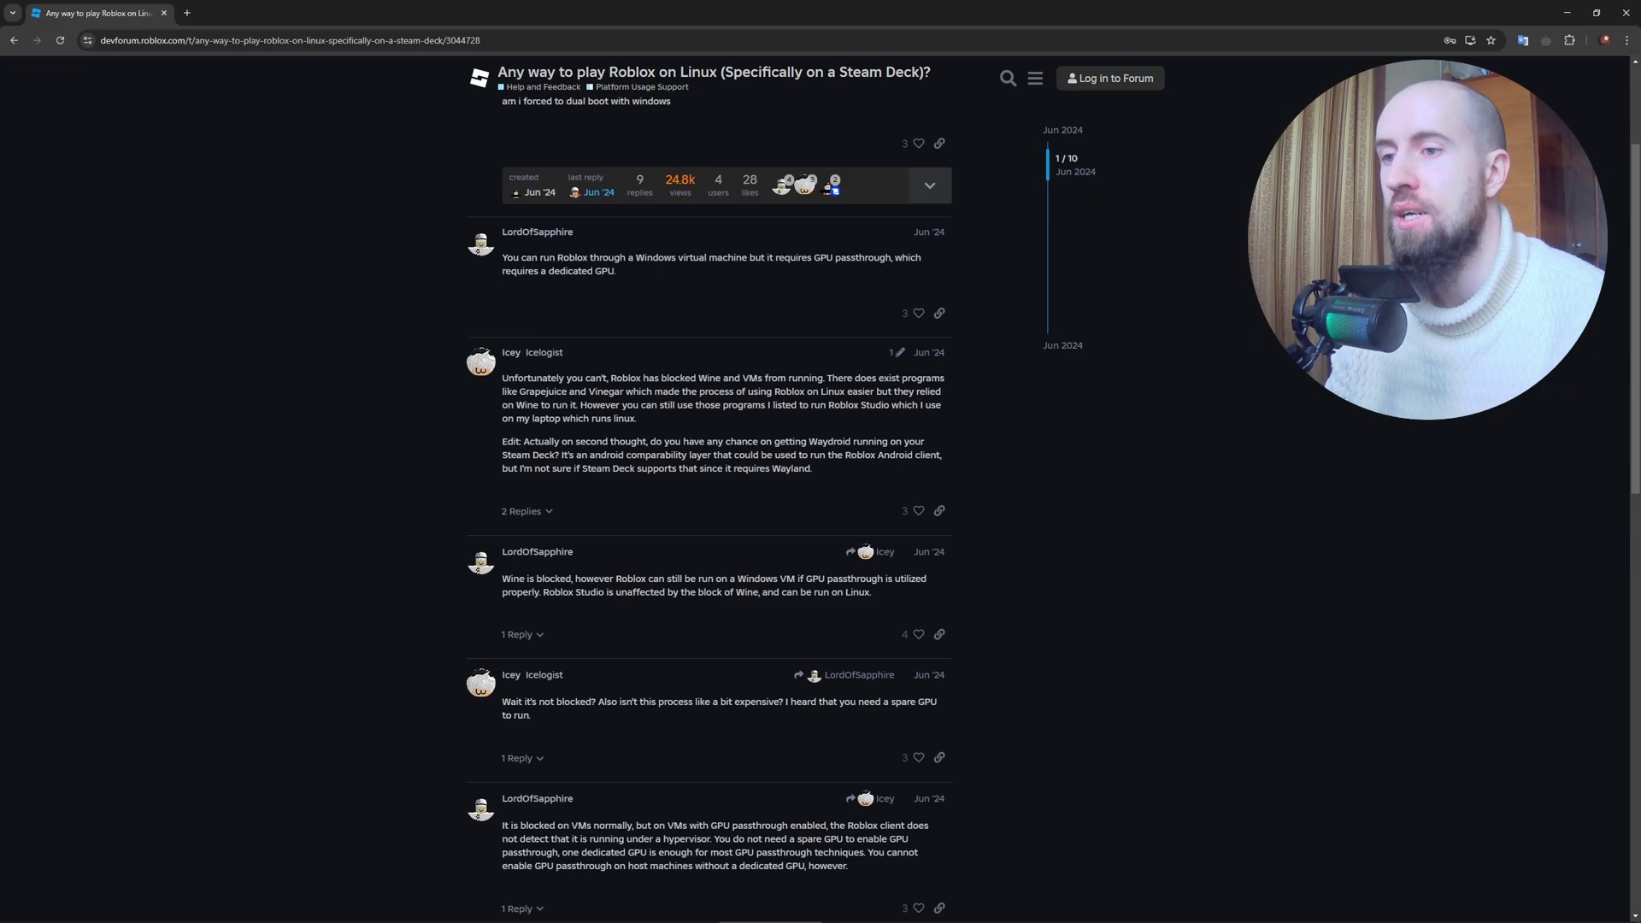
{"action": "scroll", "coordinate": [821, 514], "scroll_direction": "down", "scroll_amount": 3}
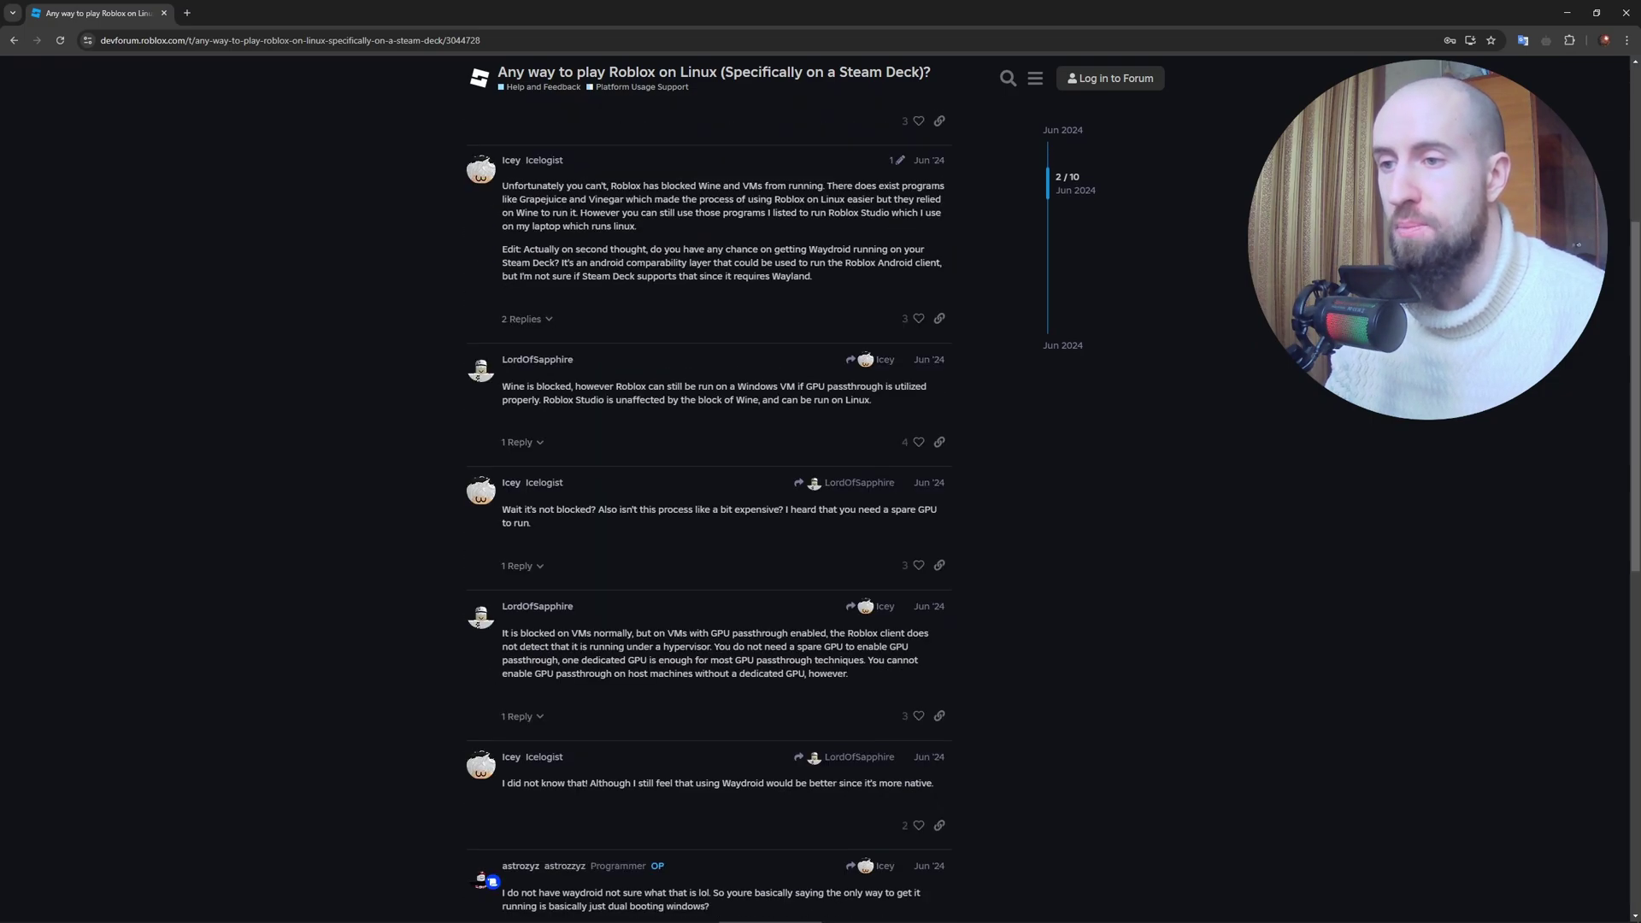
{"action": "scroll", "coordinate": [821, 512], "scroll_direction": "up", "scroll_amount": 6}
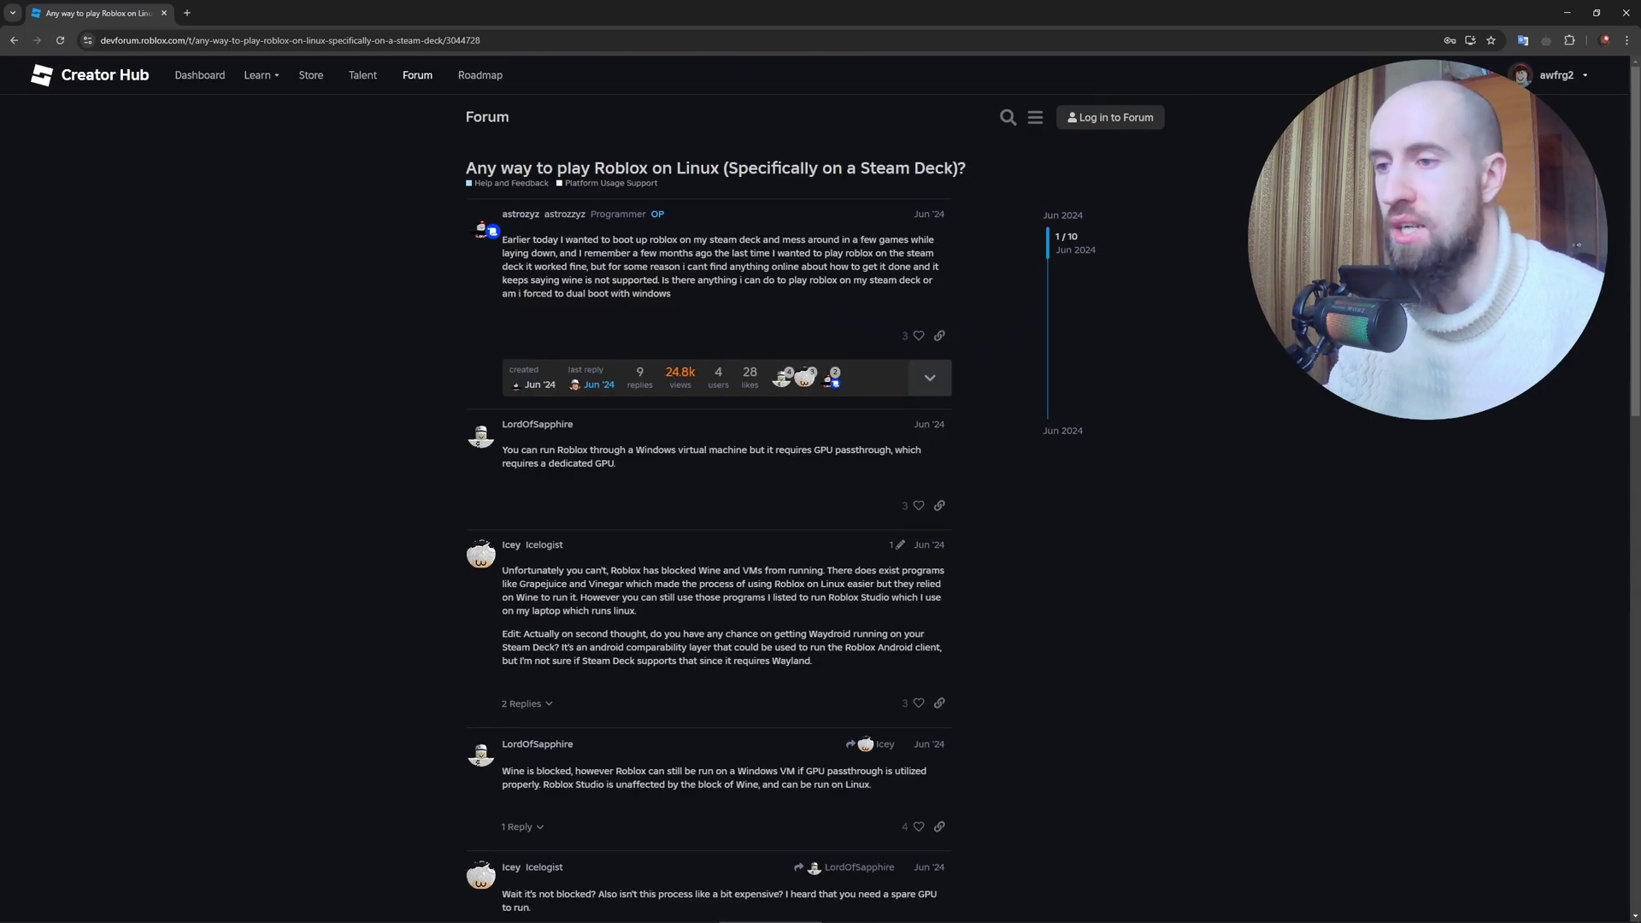